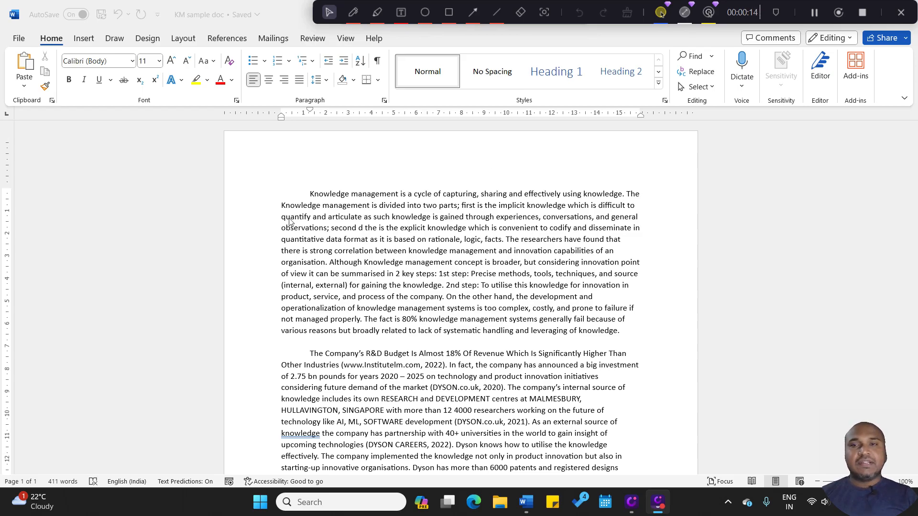
Step: Center-align the first paragraph, the one beginning "Knowledge management is a cycle"
{"action": "left_click", "coordinate": [312, 194]}
{"action": "double_click", "coordinate": [311, 195]}
{"action": "left_click_drag", "start_coordinate": [320, 193], "coordinate": [291, 191]}
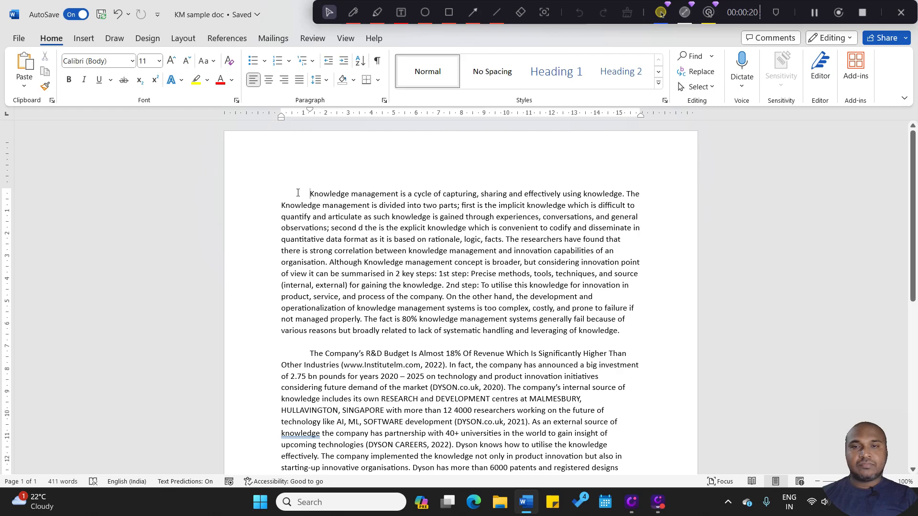
{"action": "triple_click", "coordinate": [486, 223]}
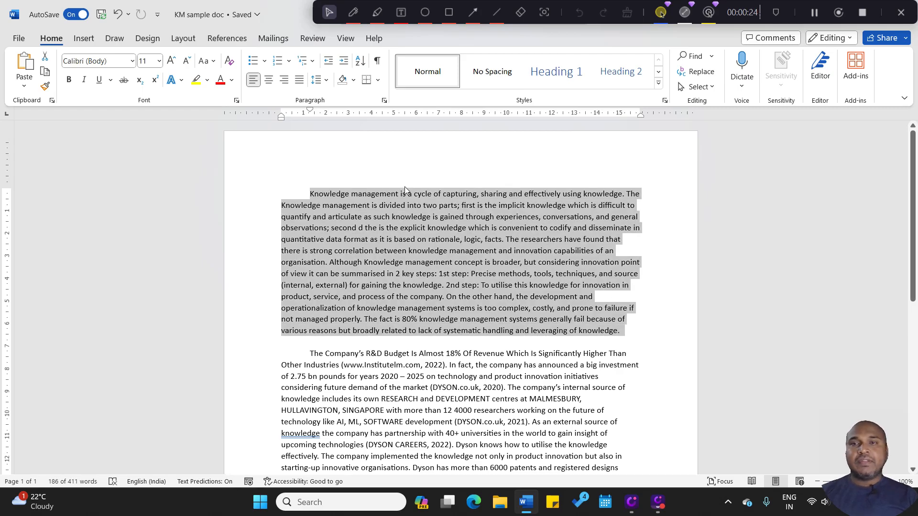
{"action": "left_click", "coordinate": [269, 81]}
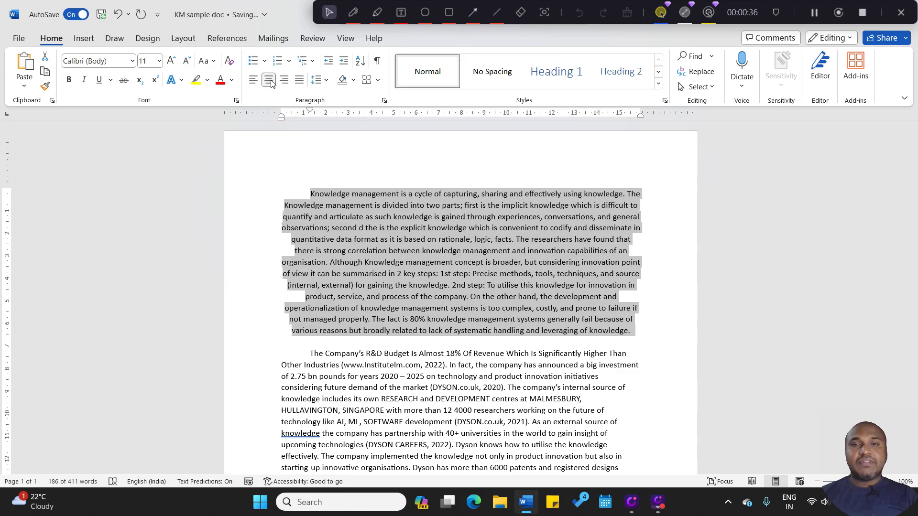
Step: Add a line reading "New Paragraph" directly below the first paragraph and delete it again
{"action": "left_click", "coordinate": [632, 333]}
{"action": "key", "text": "Return"}
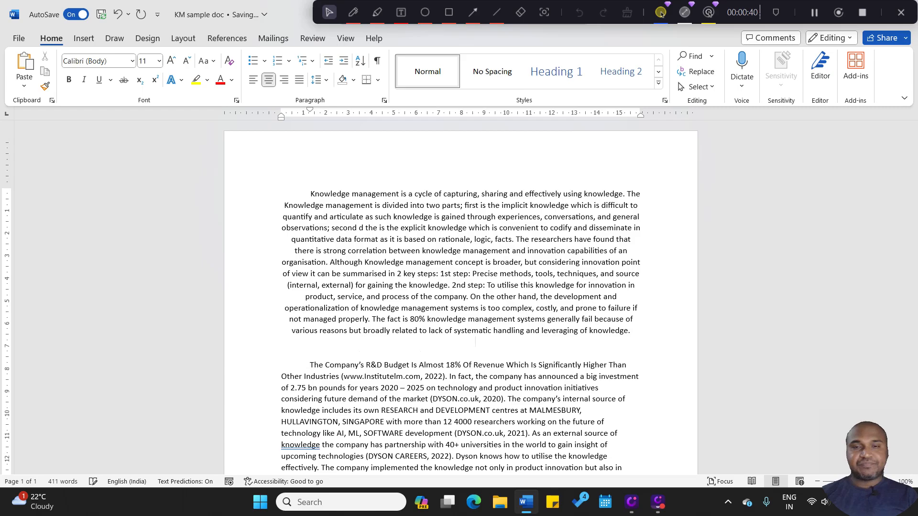
{"action": "type", "text": "New Para"}
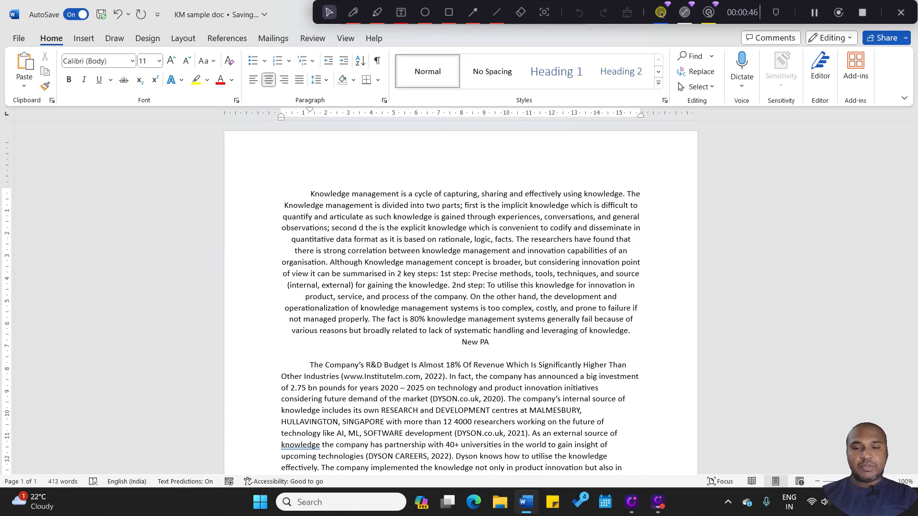
{"action": "type", "text": "gr"}
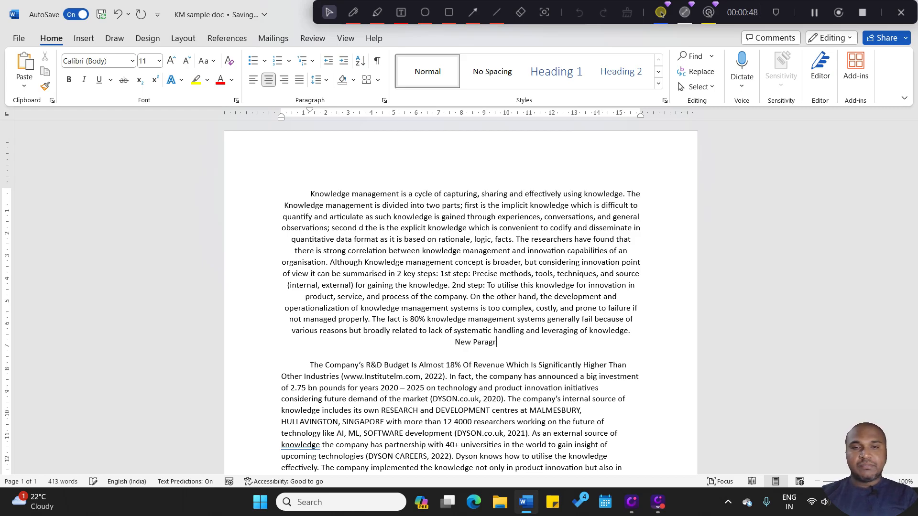
{"action": "type", "text": "aph"}
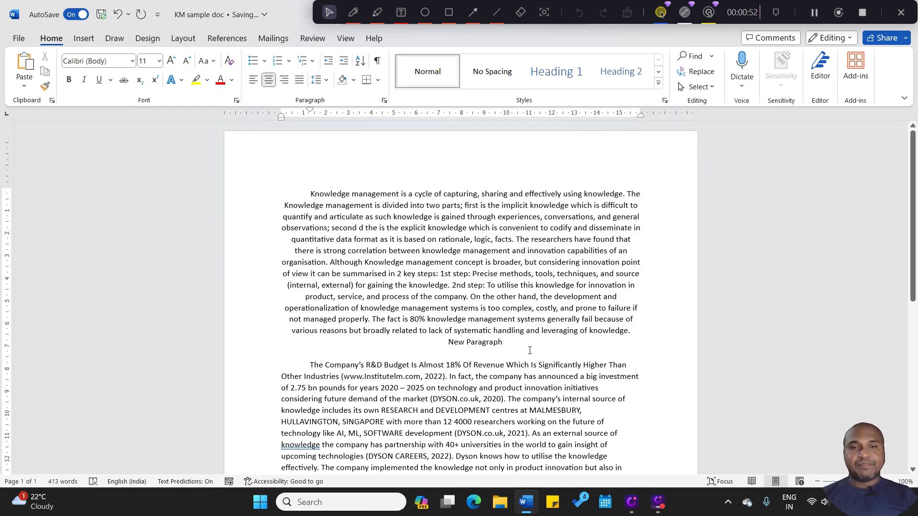
{"action": "triple_click", "coordinate": [434, 343]}
{"action": "key", "text": "Delete"}
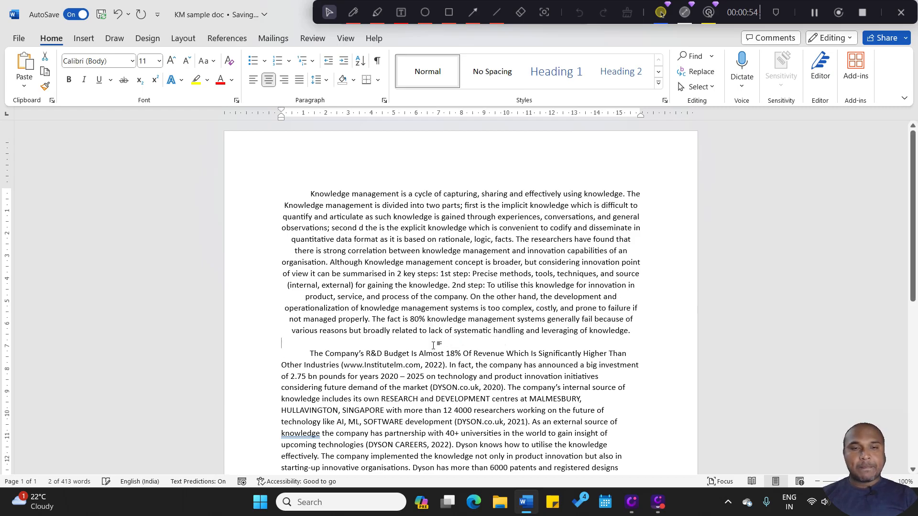
Step: Right-align the whole first paragraph and return it to left alignment
{"action": "left_click_drag", "start_coordinate": [636, 331], "coordinate": [254, 140]}
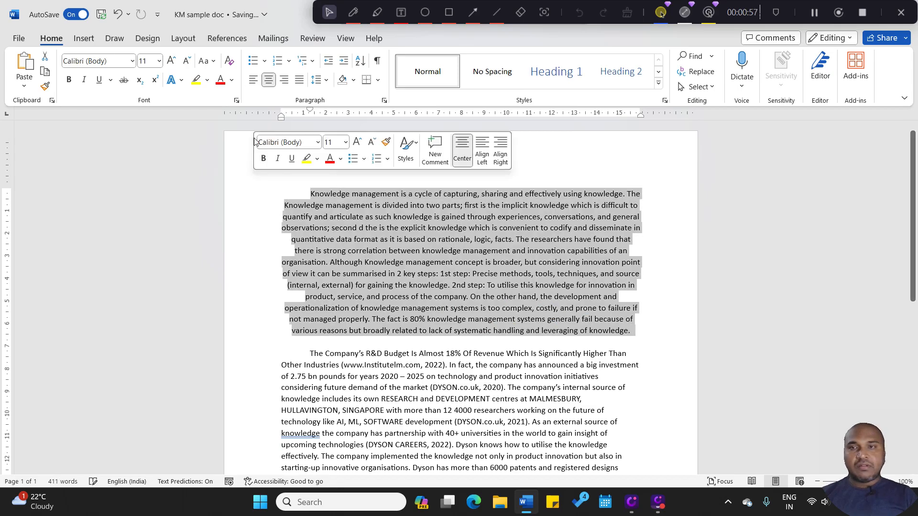
{"action": "left_click", "coordinate": [284, 84]}
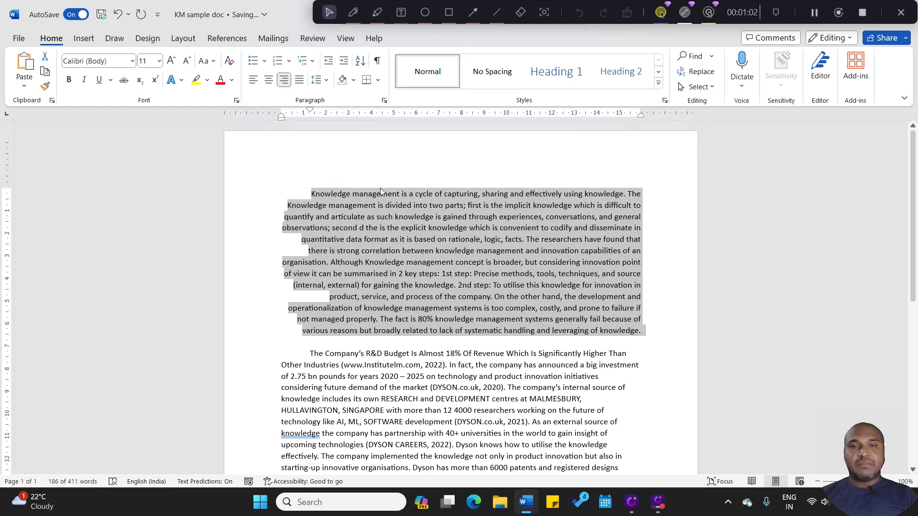
{"action": "left_click", "coordinate": [405, 229]}
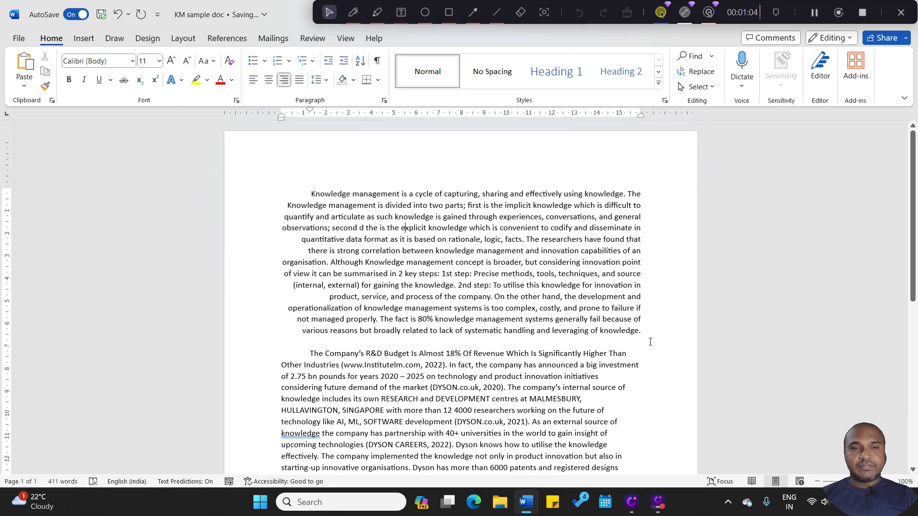
{"action": "left_click_drag", "start_coordinate": [649, 335], "coordinate": [336, 197]}
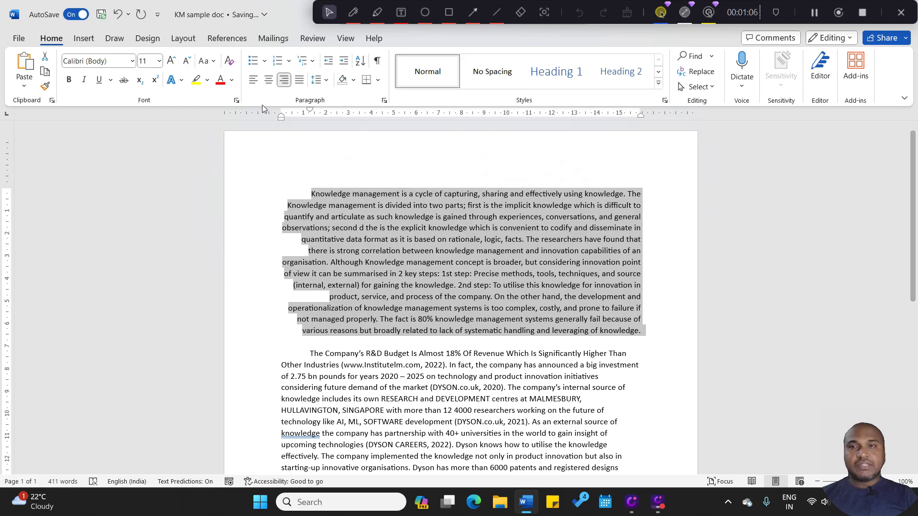
{"action": "left_click", "coordinate": [254, 79]}
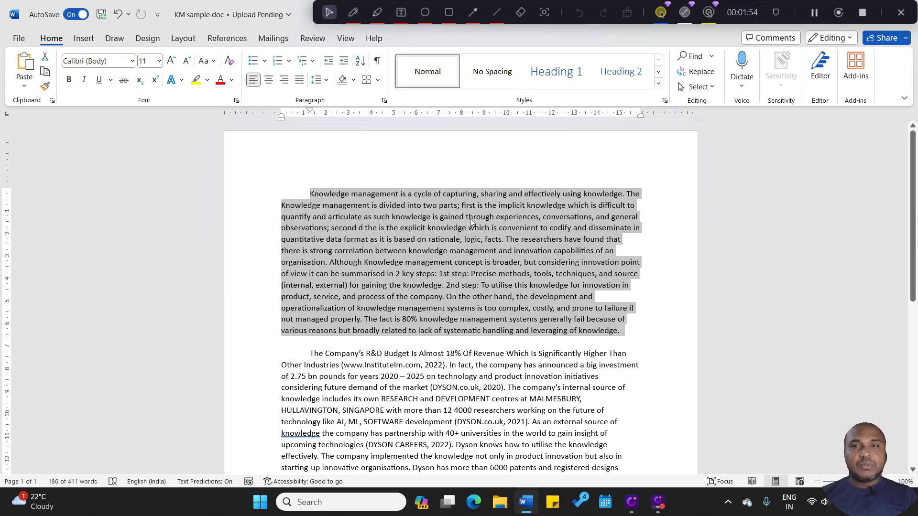
Step: Justify the first paragraph and set its line spacing to 1.15
{"action": "left_click", "coordinate": [299, 79]}
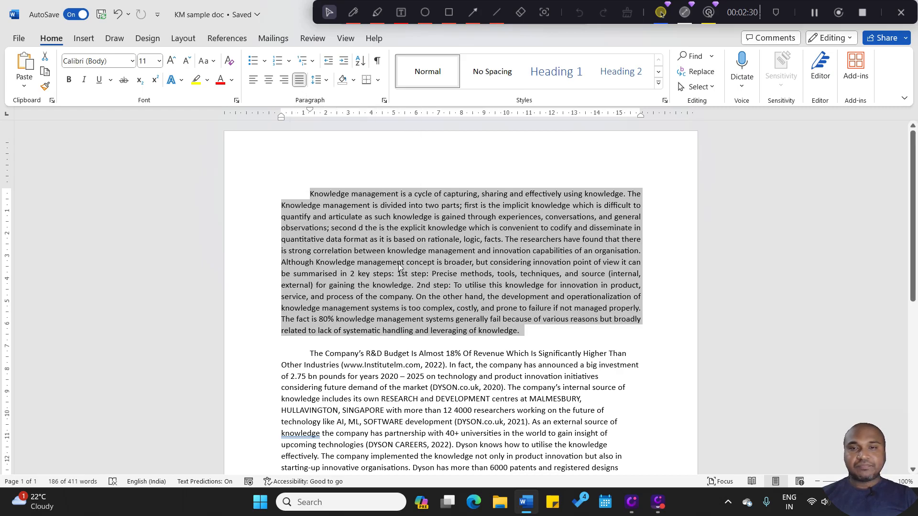
{"action": "left_click", "coordinate": [534, 335]}
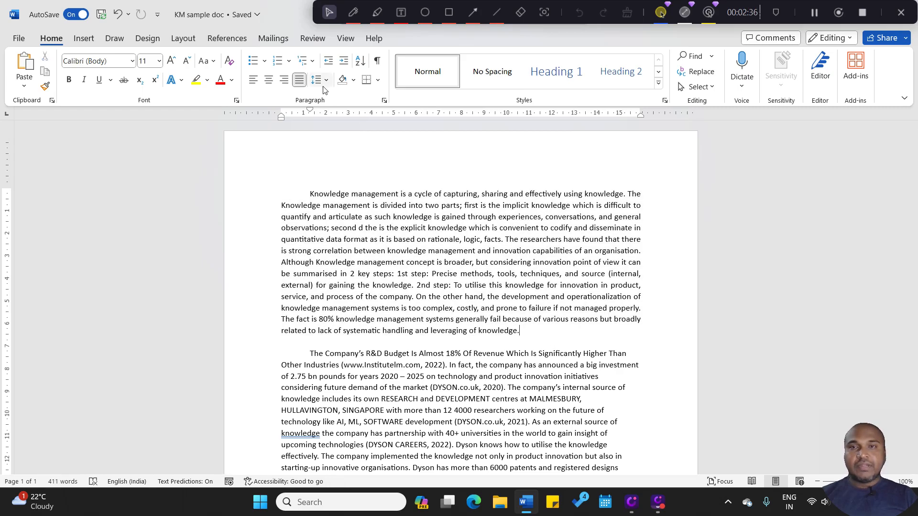
{"action": "left_click_drag", "start_coordinate": [525, 335], "coordinate": [310, 193]}
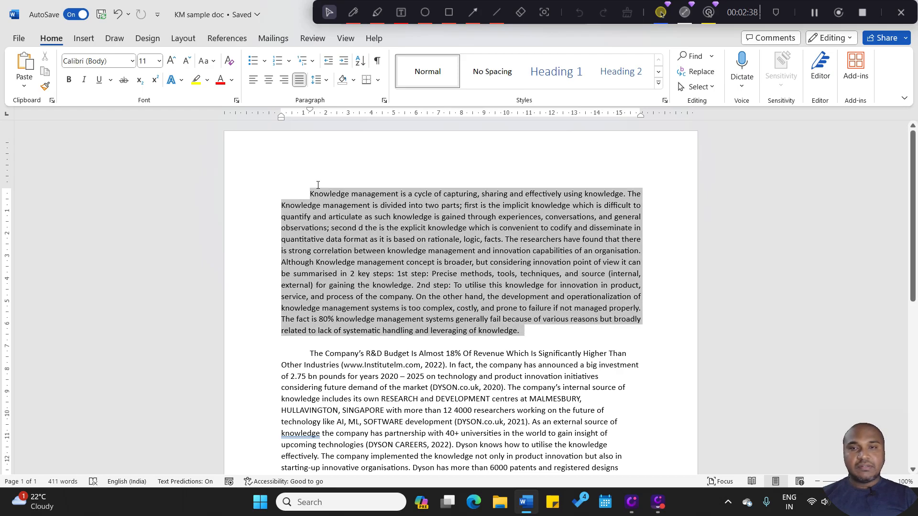
{"action": "left_click", "coordinate": [316, 81]}
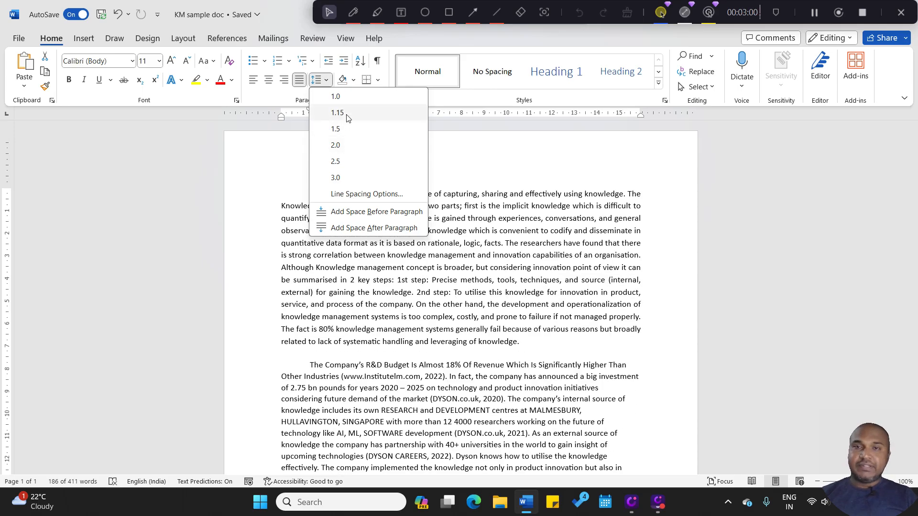
{"action": "left_click", "coordinate": [338, 113]}
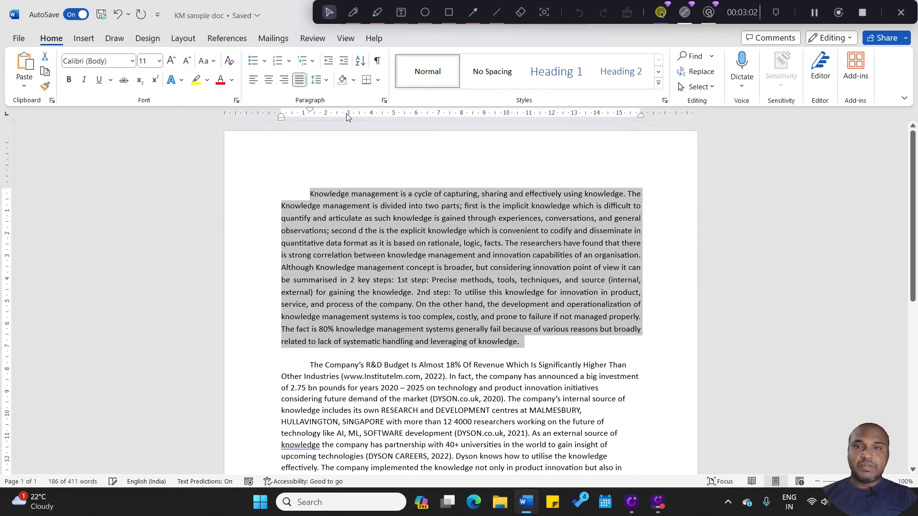
{"action": "left_click", "coordinate": [427, 264]}
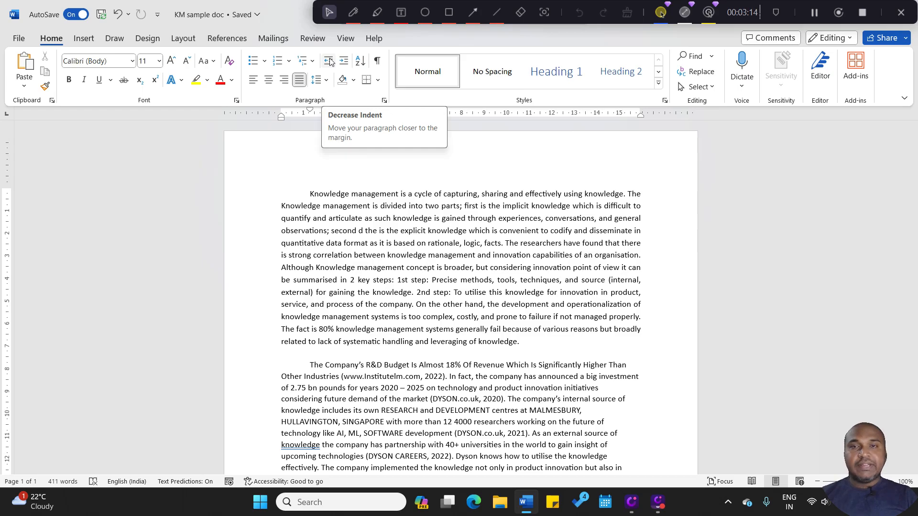
Step: Increase the indent of the entire first paragraph by four levels
{"action": "left_click_drag", "start_coordinate": [519, 344], "coordinate": [356, 244]}
{"action": "key", "text": "ctrl+z"}
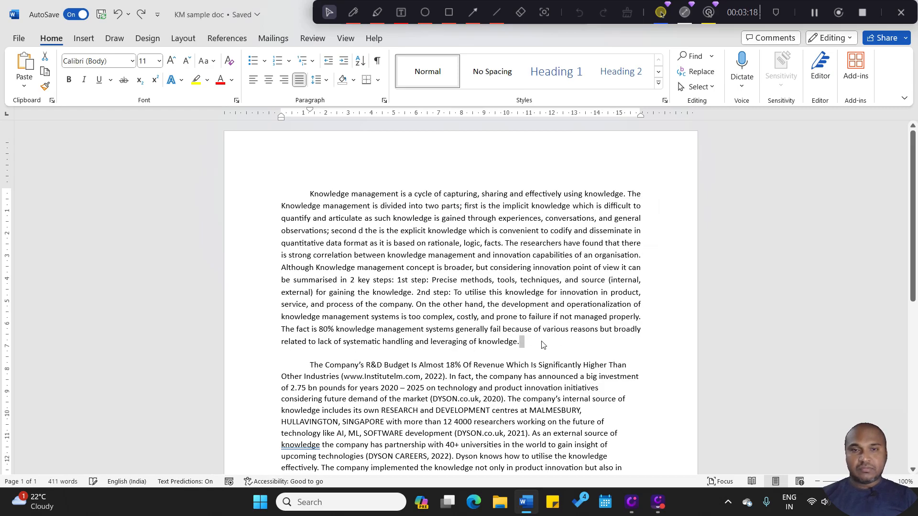
{"action": "left_click_drag", "start_coordinate": [541, 344], "coordinate": [335, 195]}
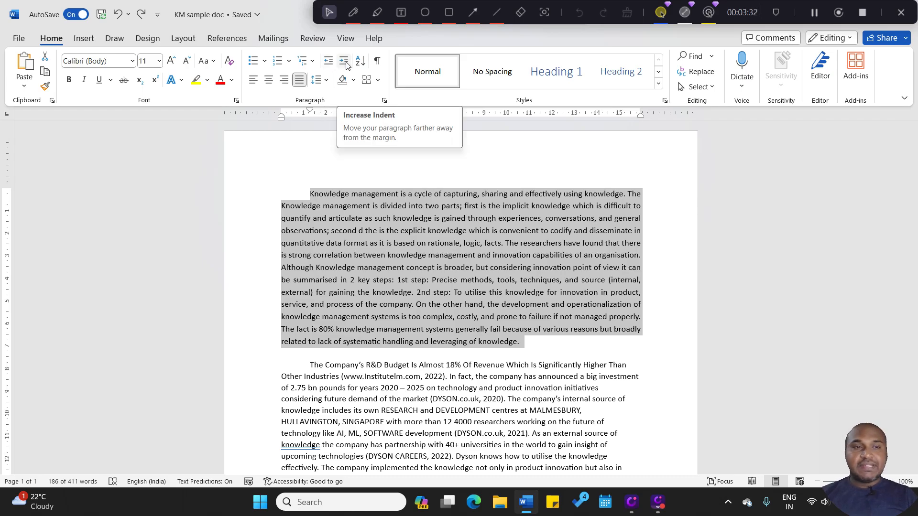
{"action": "left_click", "coordinate": [344, 61]}
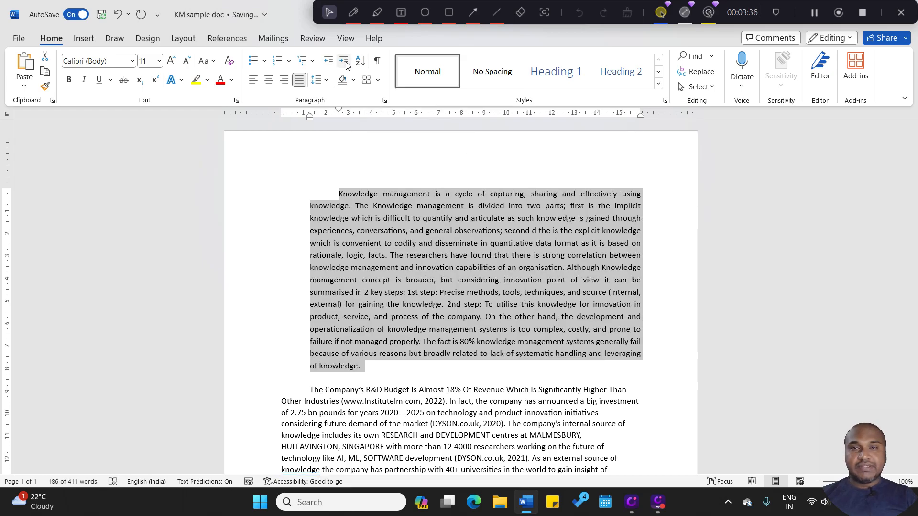
{"action": "left_click", "coordinate": [345, 61]}
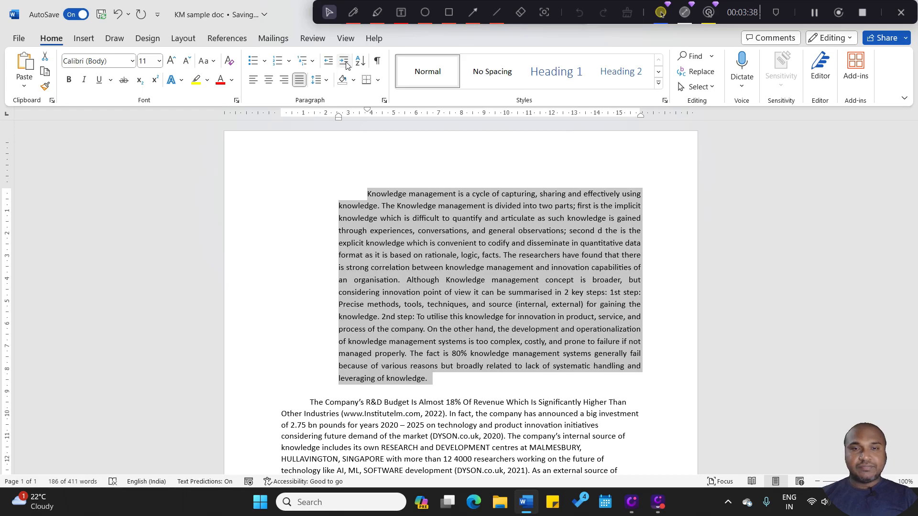
{"action": "left_click", "coordinate": [345, 61]}
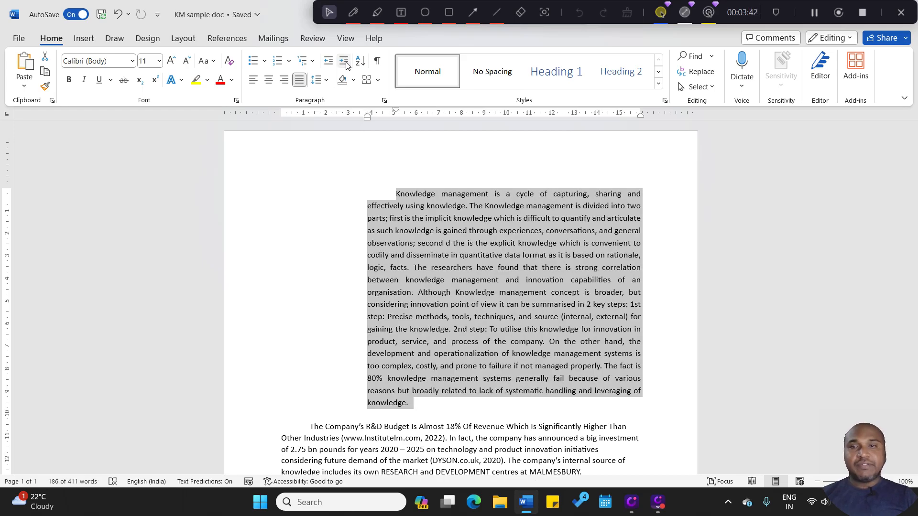
{"action": "left_click", "coordinate": [345, 61]}
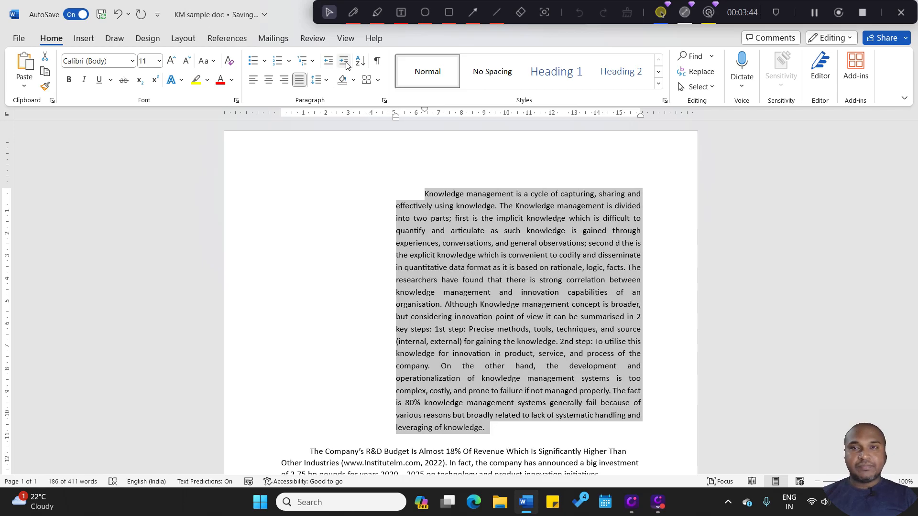
Step: Decrease the first paragraph's indent by four levels, back to the page margin
{"action": "left_click", "coordinate": [329, 64]}
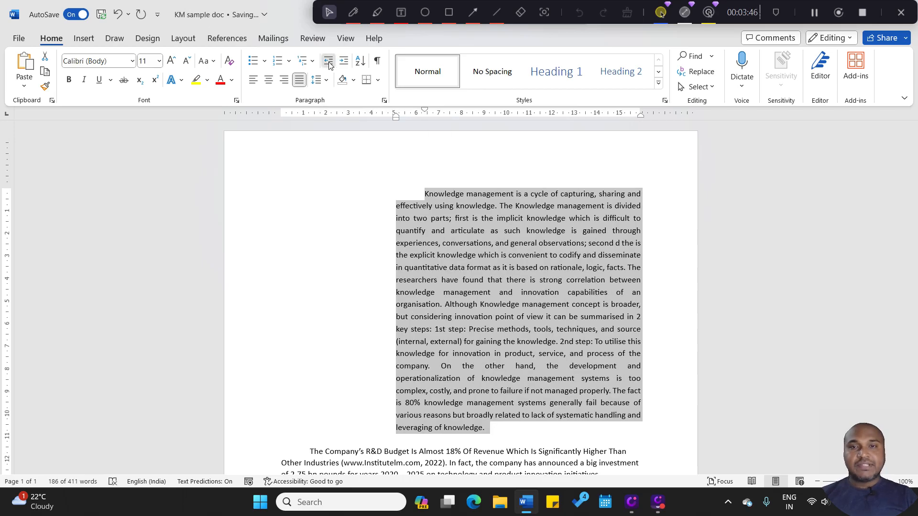
{"action": "left_click", "coordinate": [329, 63]}
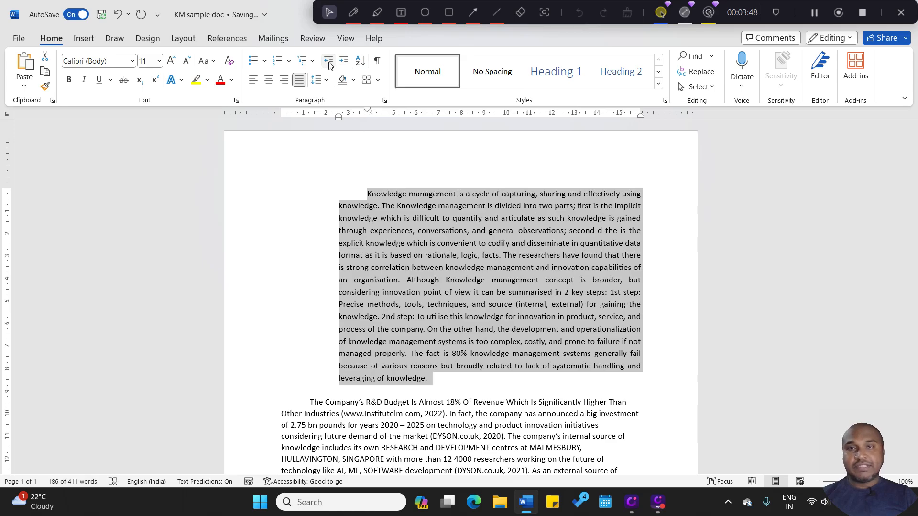
{"action": "left_click", "coordinate": [329, 63]}
{"action": "left_click", "coordinate": [329, 64]}
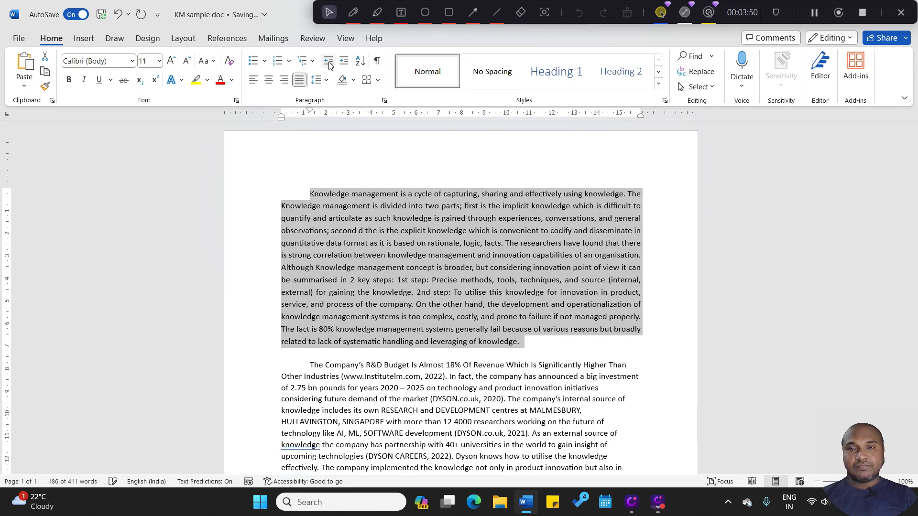
{"action": "left_click", "coordinate": [415, 255]}
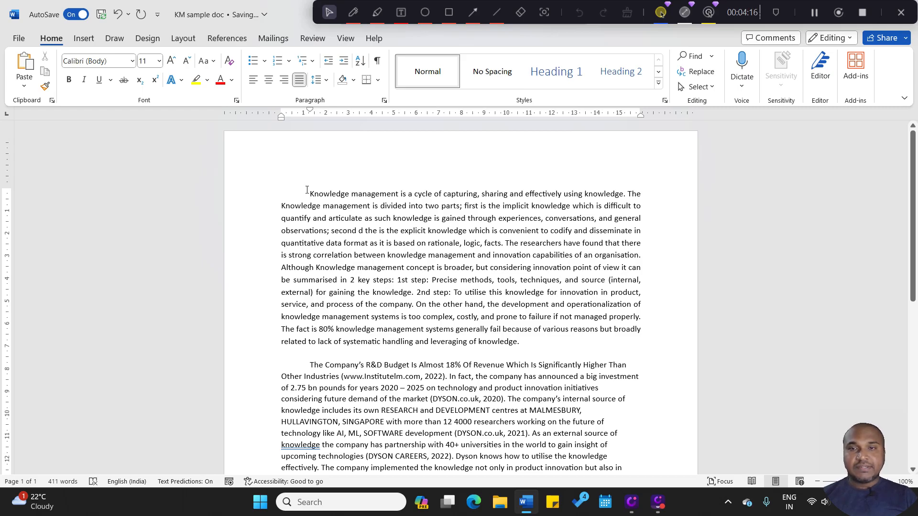
Step: Shade the whole first paragraph with the theme color Blue, Accent 5, Lighter 80%
{"action": "left_click_drag", "start_coordinate": [309, 191], "coordinate": [531, 343]}
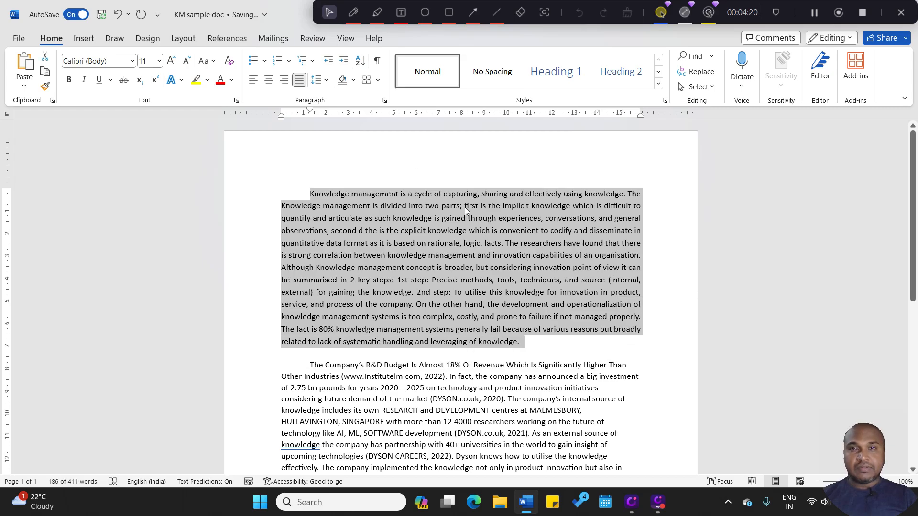
{"action": "left_click", "coordinate": [353, 85]}
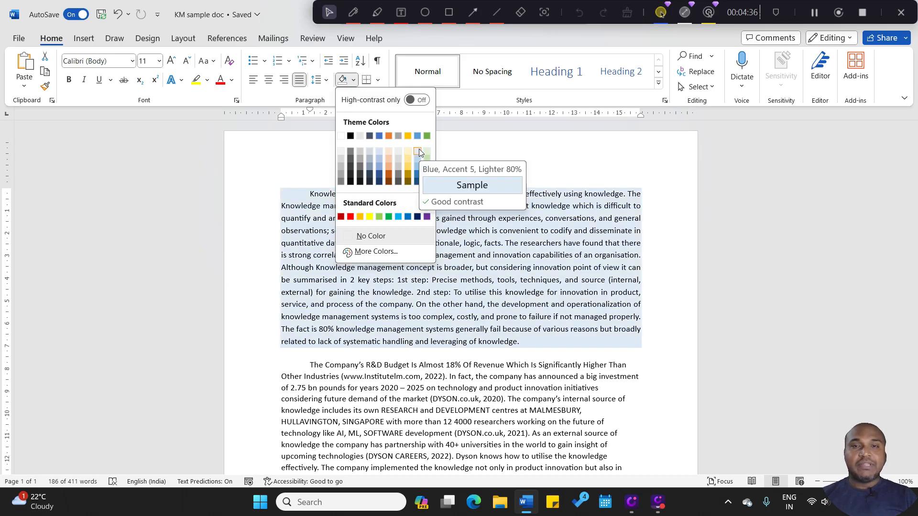
{"action": "left_click", "coordinate": [419, 150]}
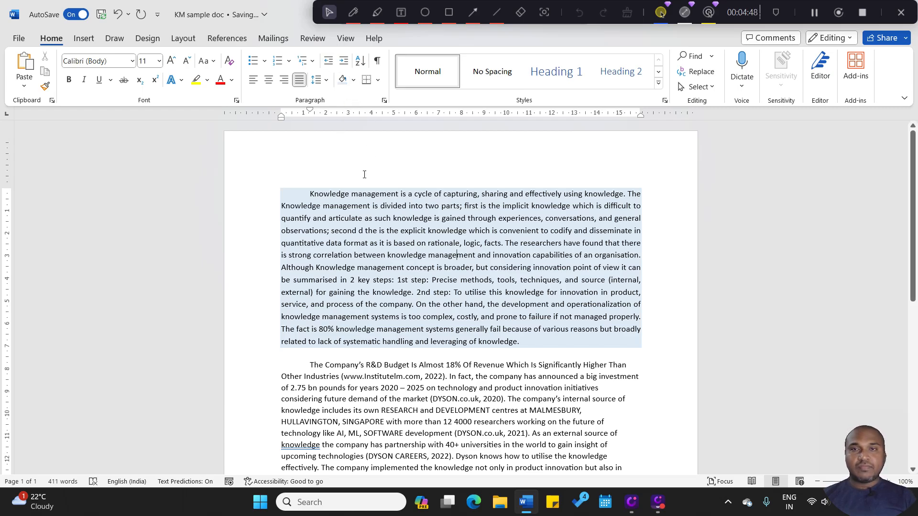
Step: Apply All Borders to the blue-shaded first paragraph
{"action": "left_click", "coordinate": [378, 81]}
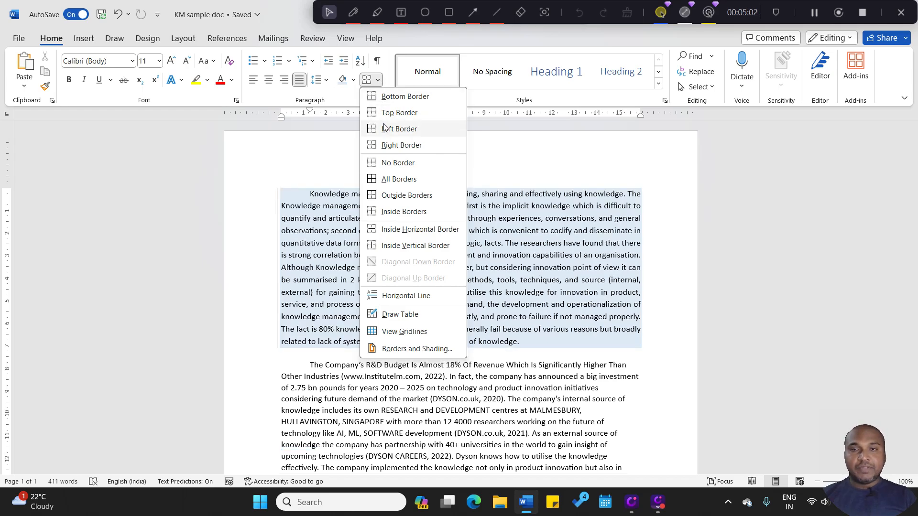
{"action": "left_click", "coordinate": [388, 184]}
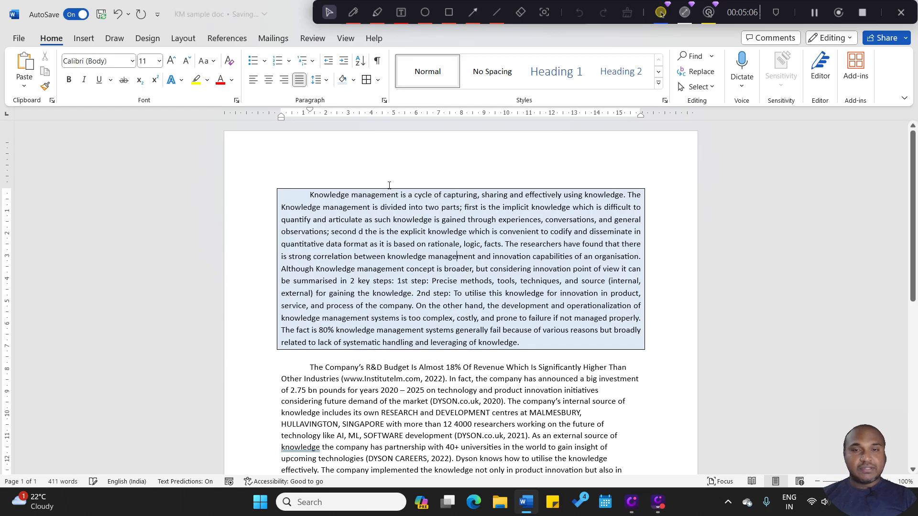
Step: Remove all borders from the blue-shaded first paragraph with No Border
{"action": "left_click", "coordinate": [379, 81]}
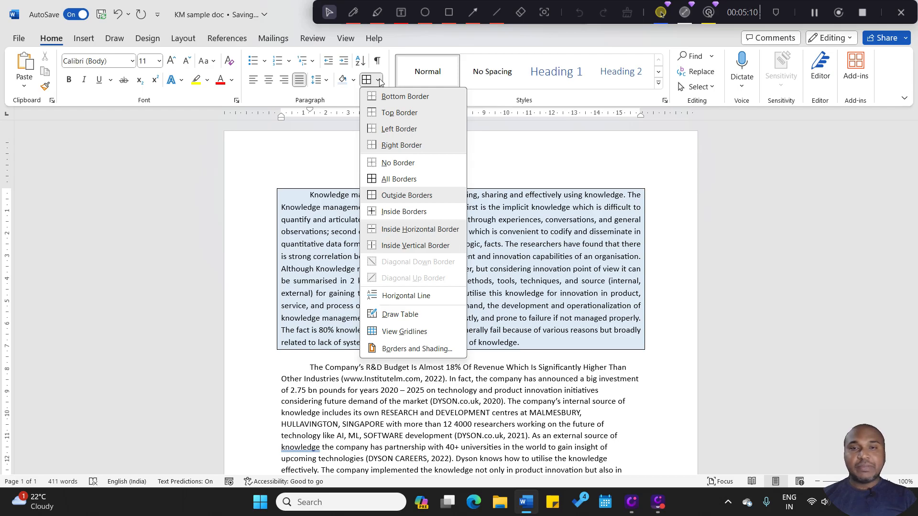
{"action": "left_click", "coordinate": [387, 130]}
{"action": "left_click", "coordinate": [391, 164]}
Step: Try a right border on the blue-shaded first paragraph and clear it again with No Border
{"action": "left_click", "coordinate": [378, 80]}
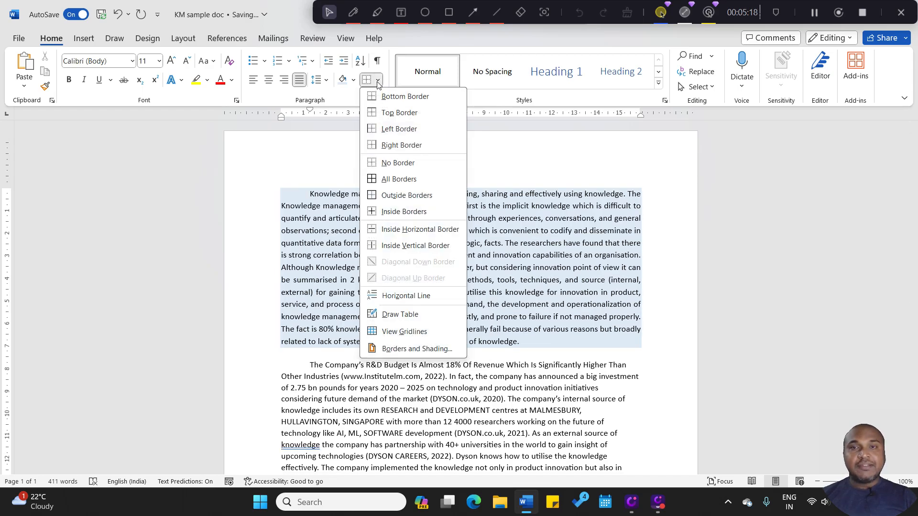
{"action": "left_click", "coordinate": [391, 151]}
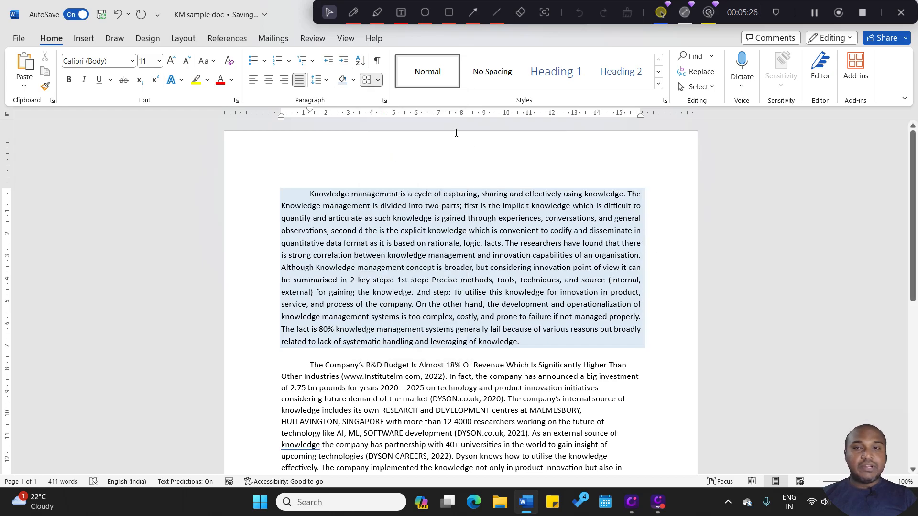
{"action": "left_click", "coordinate": [377, 80]}
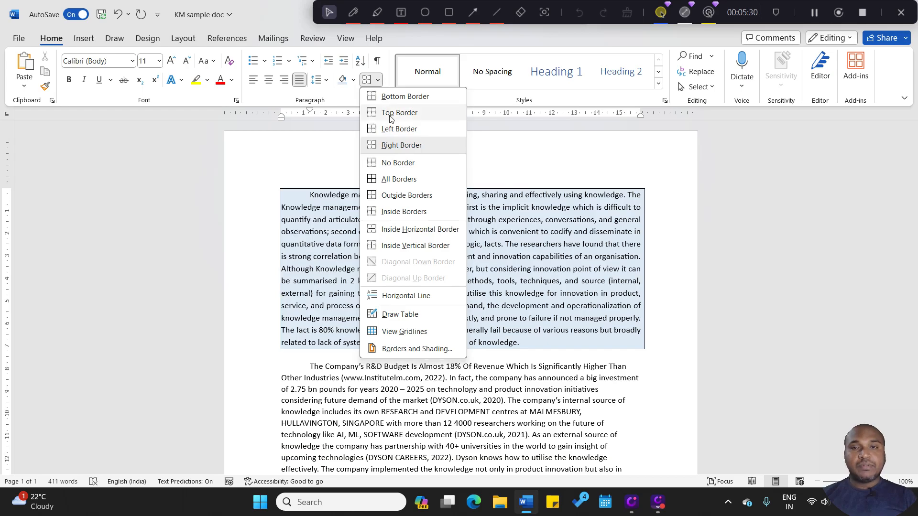
{"action": "left_click", "coordinate": [405, 163]}
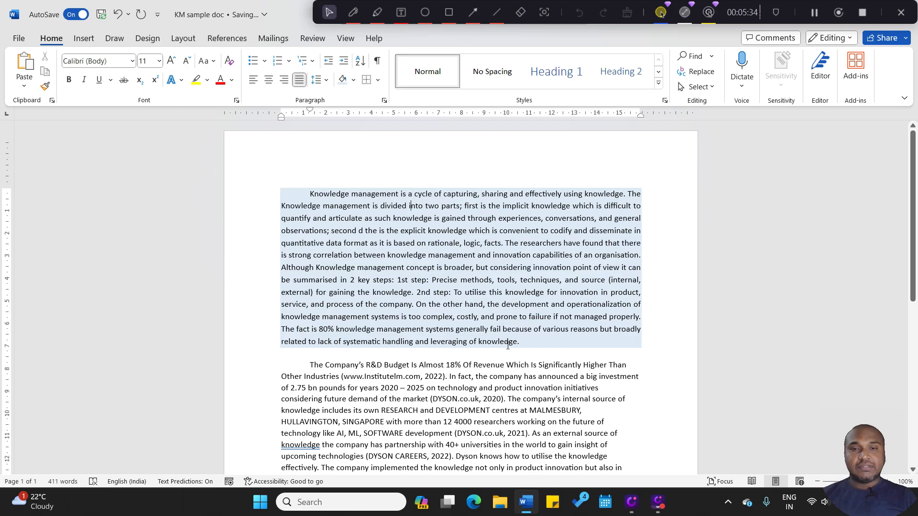
Step: Insert a horizontal line on the empty line between the first and second paragraphs
{"action": "left_click", "coordinate": [479, 358]}
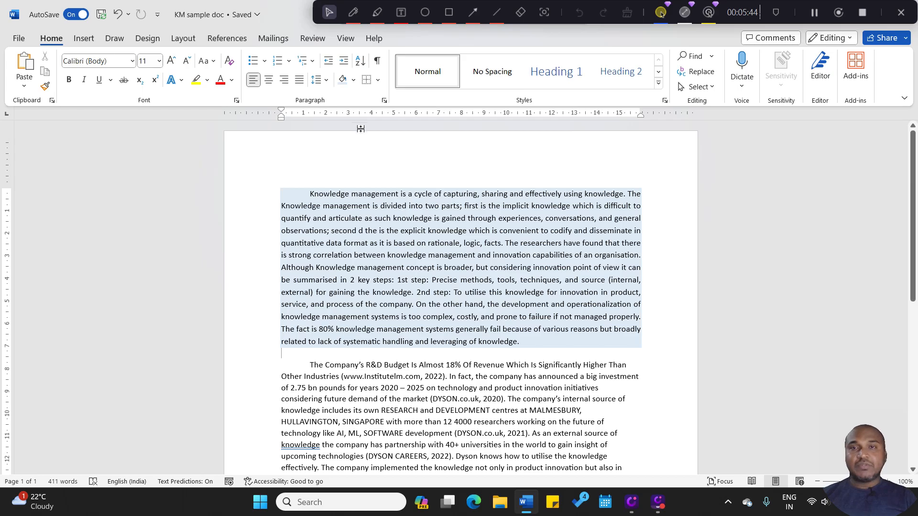
{"action": "left_click", "coordinate": [377, 81]}
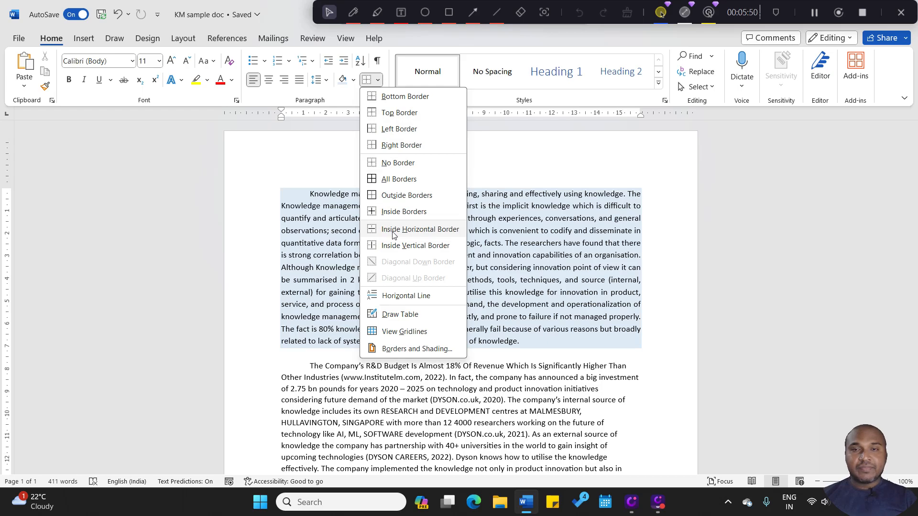
{"action": "left_click", "coordinate": [406, 295]}
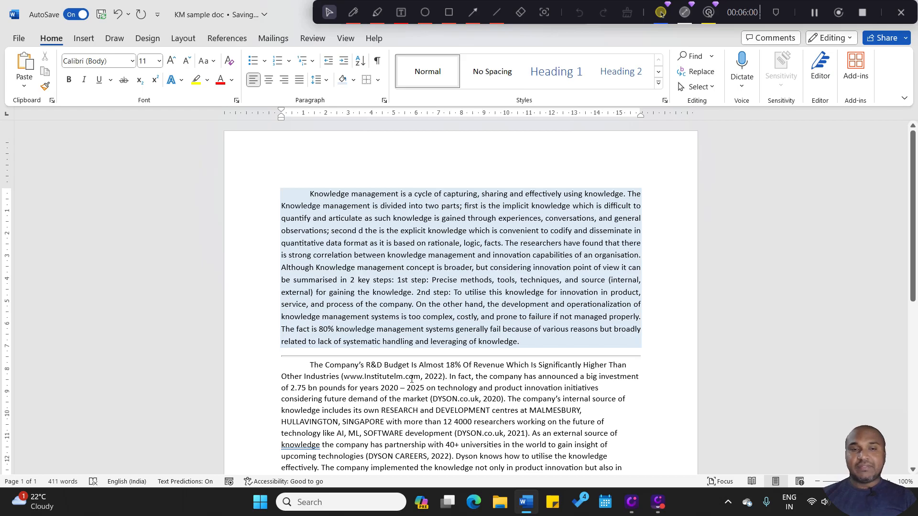
{"action": "left_click", "coordinate": [377, 82]}
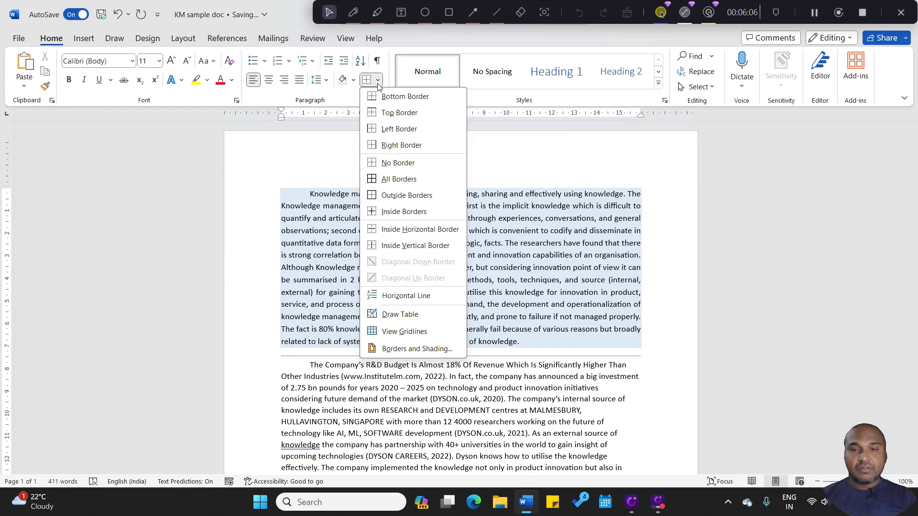
{"action": "left_click", "coordinate": [378, 85]}
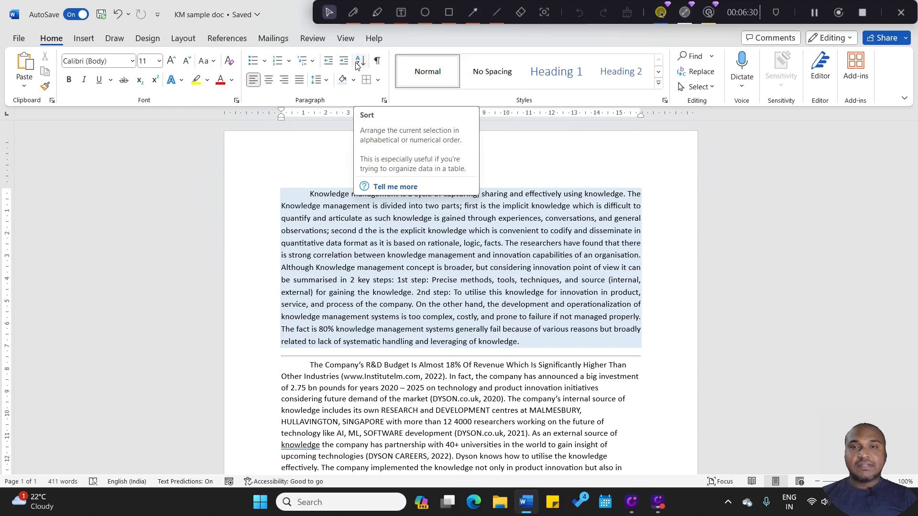
{"action": "left_click", "coordinate": [389, 241]}
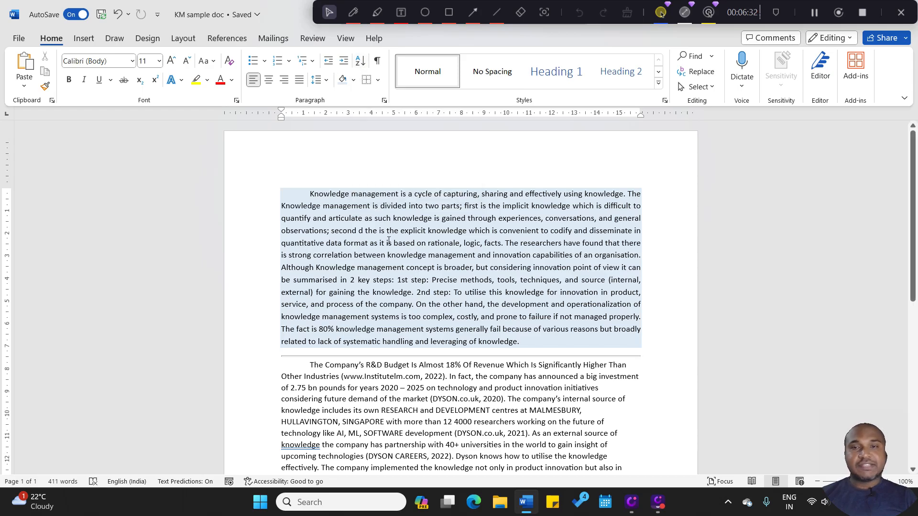